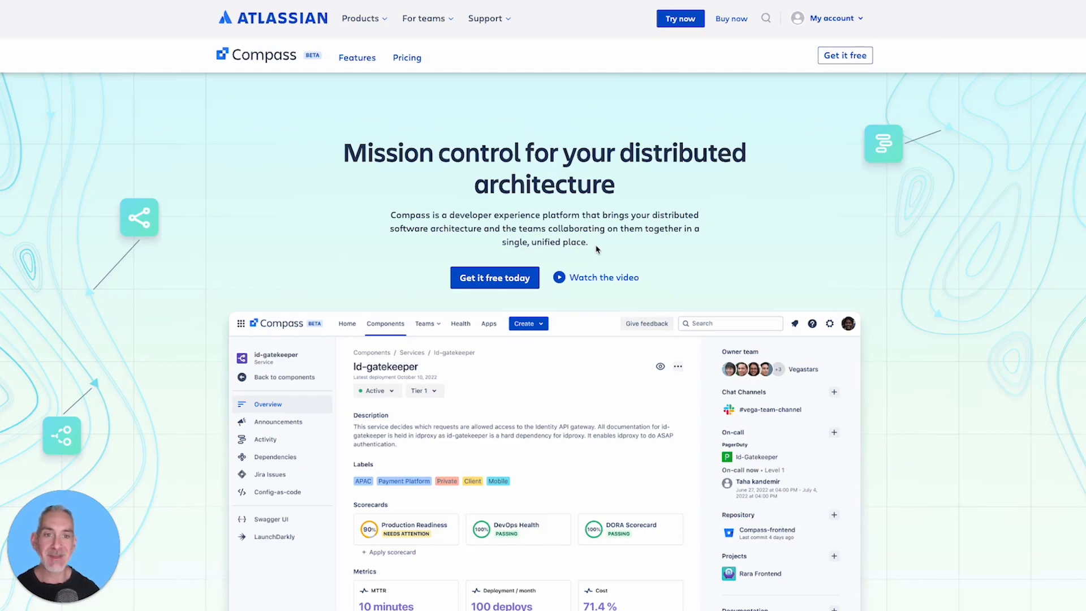
- Get Compass for free and install the GitHub app as a source for importing components
left_click(481, 279)
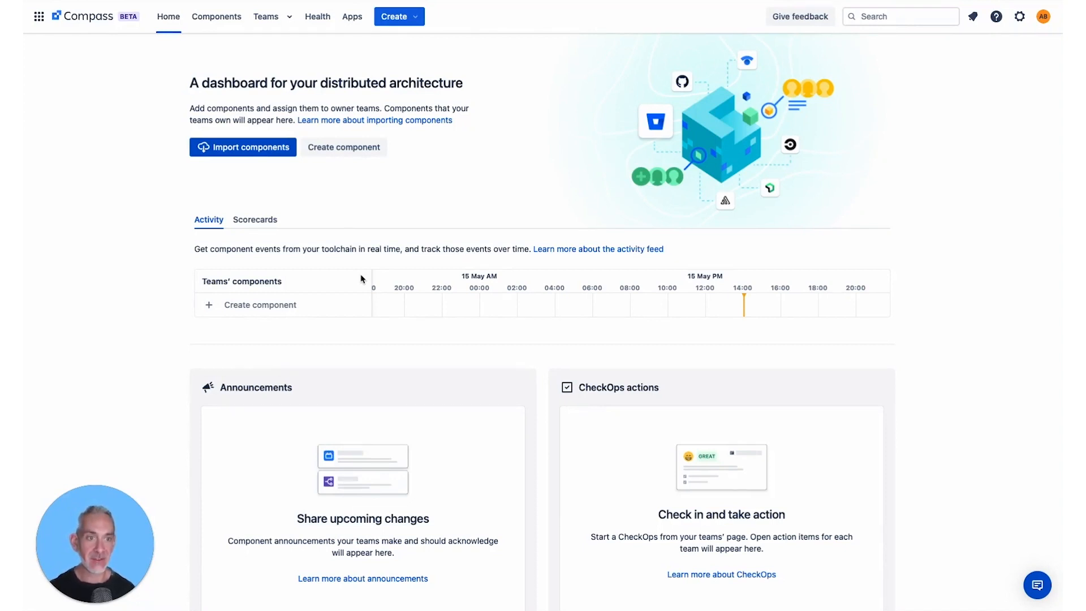
left_click(419, 22)
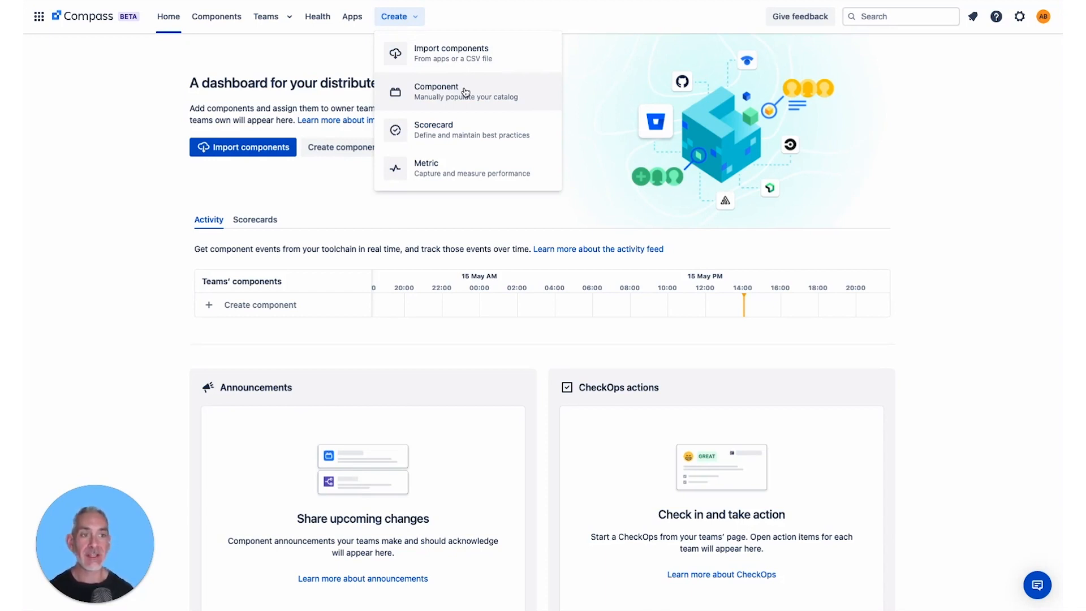
left_click(471, 60)
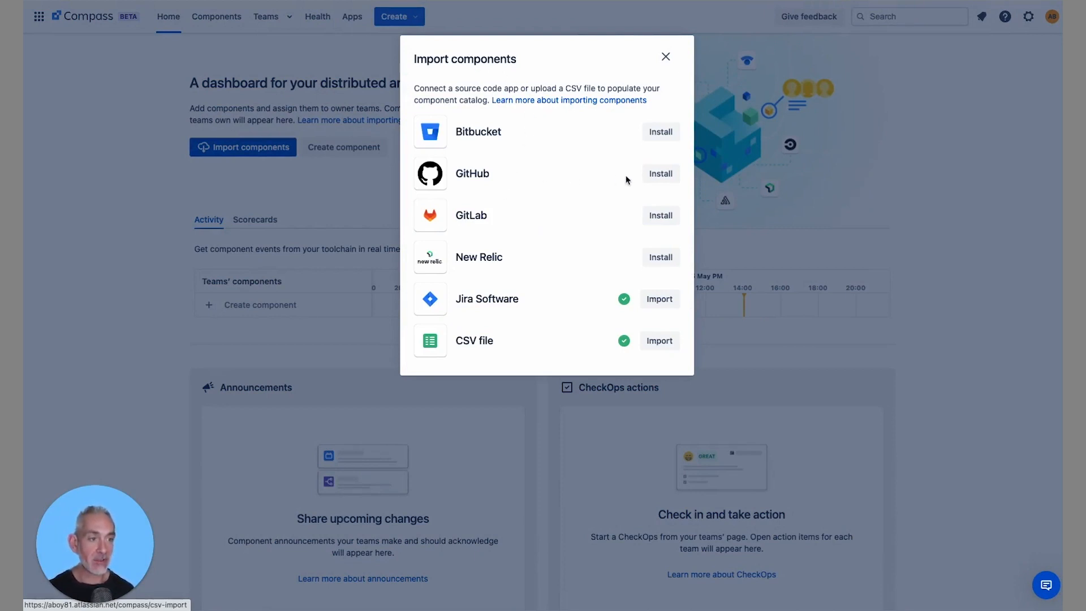
left_click(662, 177)
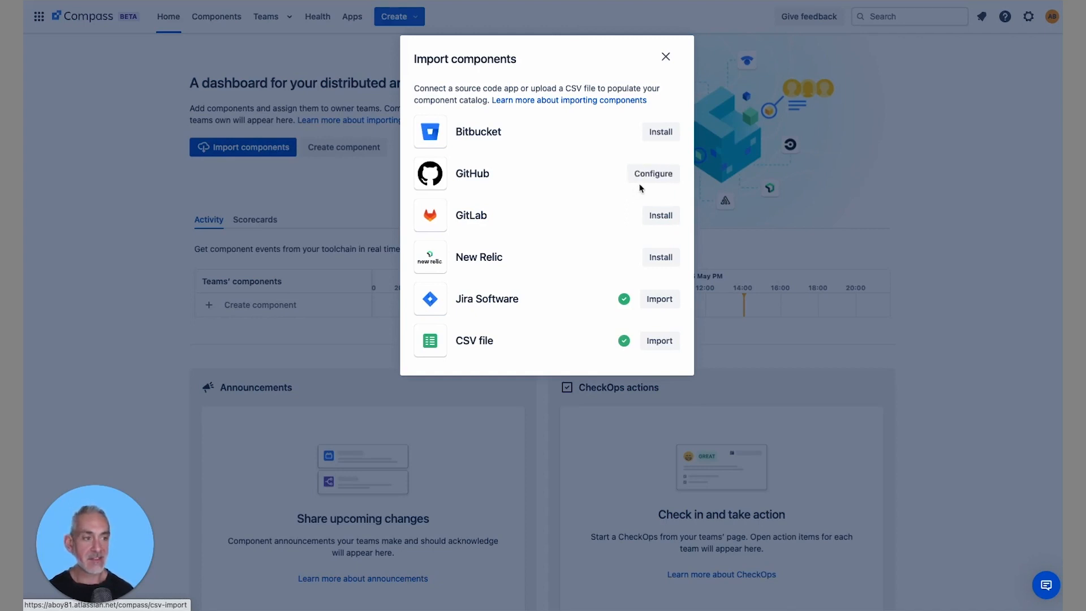
- Connect the GitHub app to the magneticmoment organization with access to all repositories, and open the repository selection for import
left_click(648, 181)
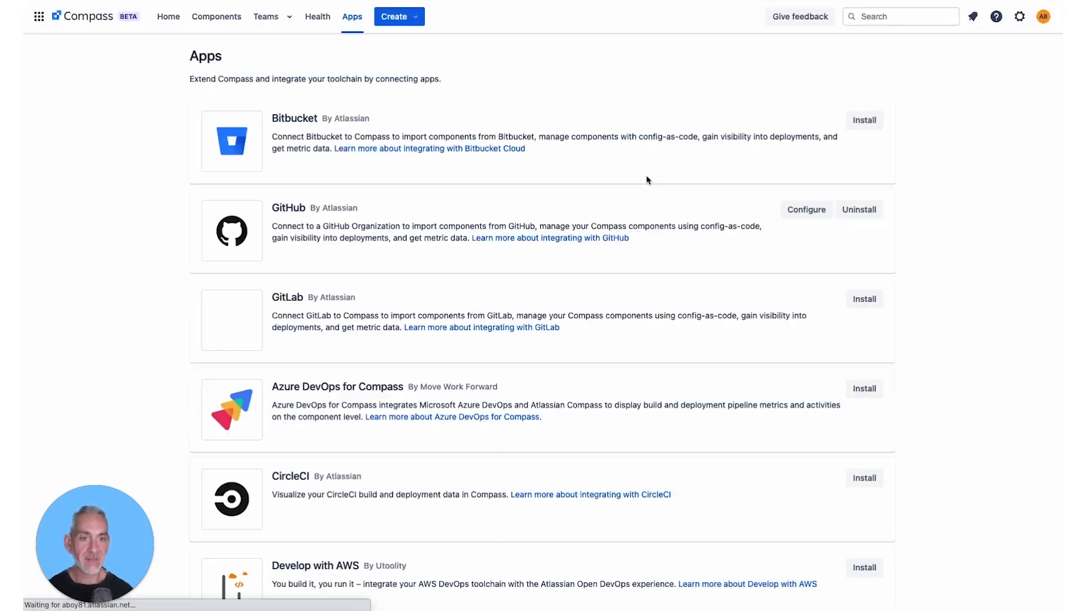
left_click(801, 214)
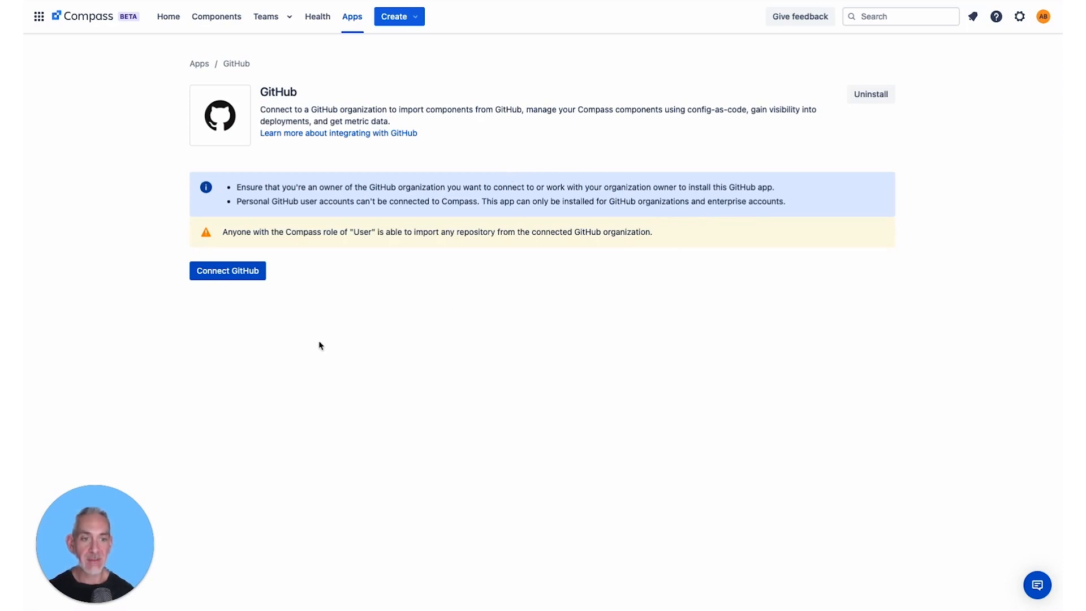
left_click(232, 276)
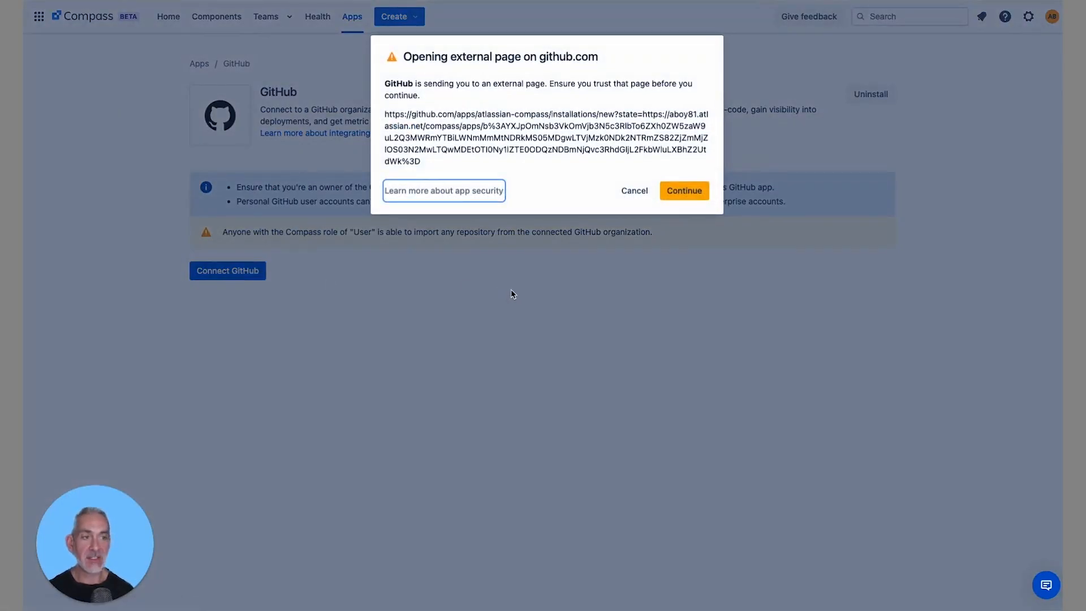
left_click(688, 192)
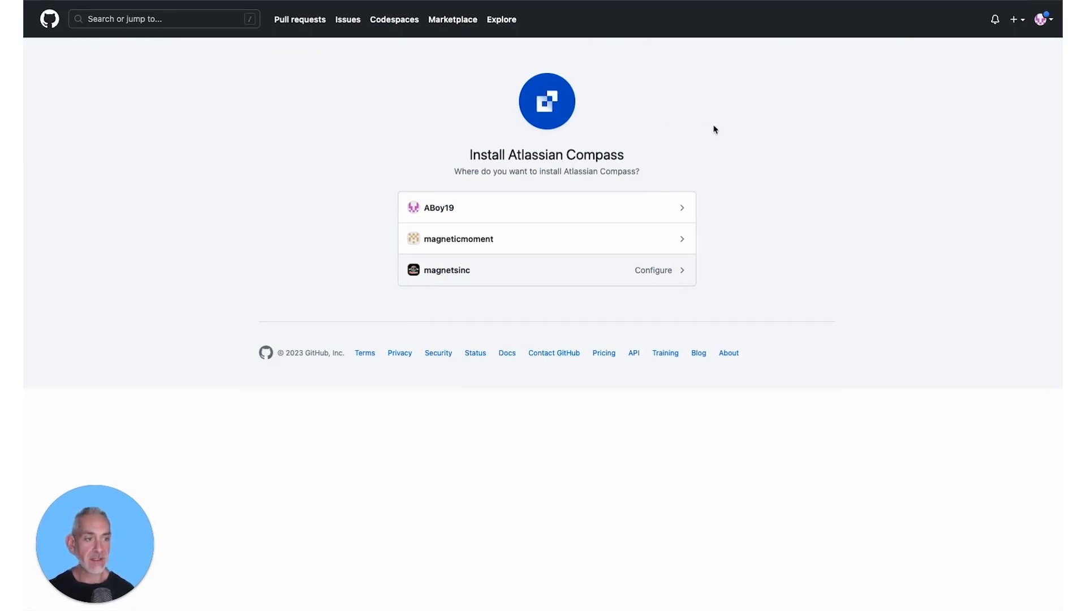
left_click(555, 241)
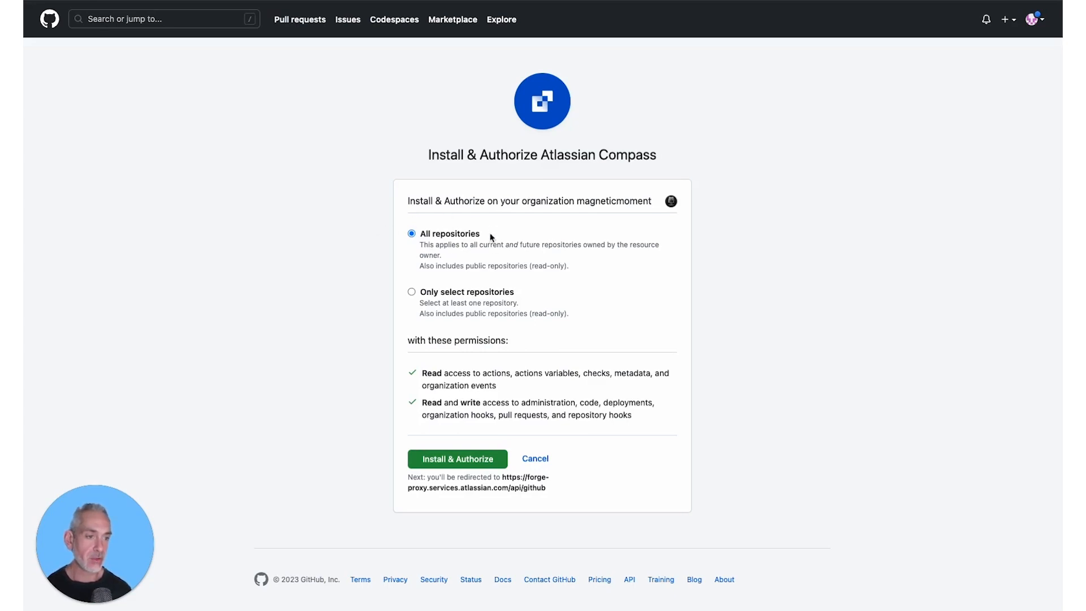
left_click(453, 463)
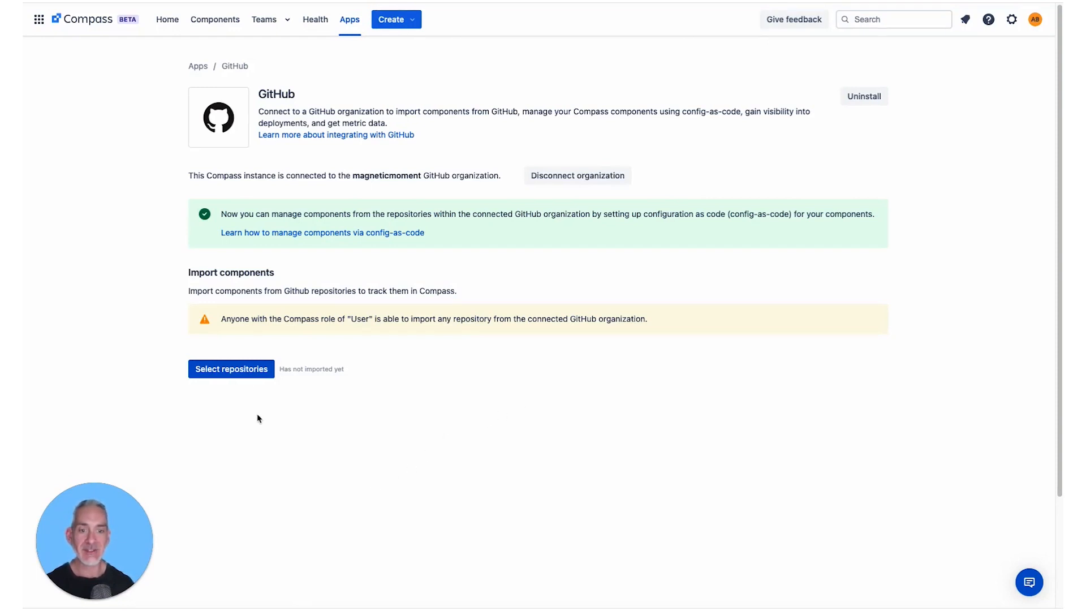
left_click(249, 371)
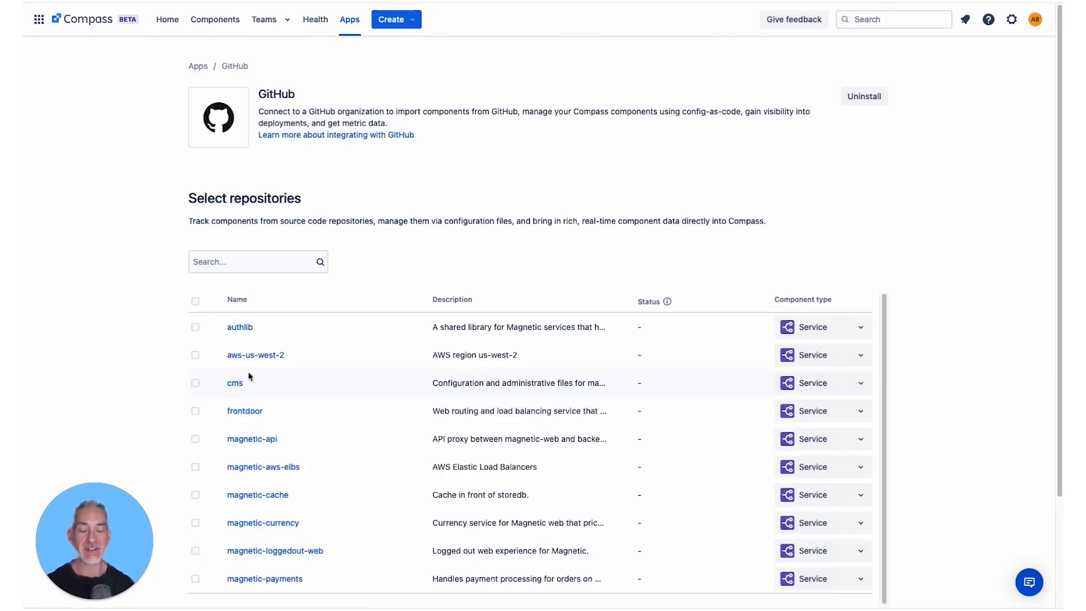
left_click(195, 327)
left_click(195, 355)
left_click(195, 383)
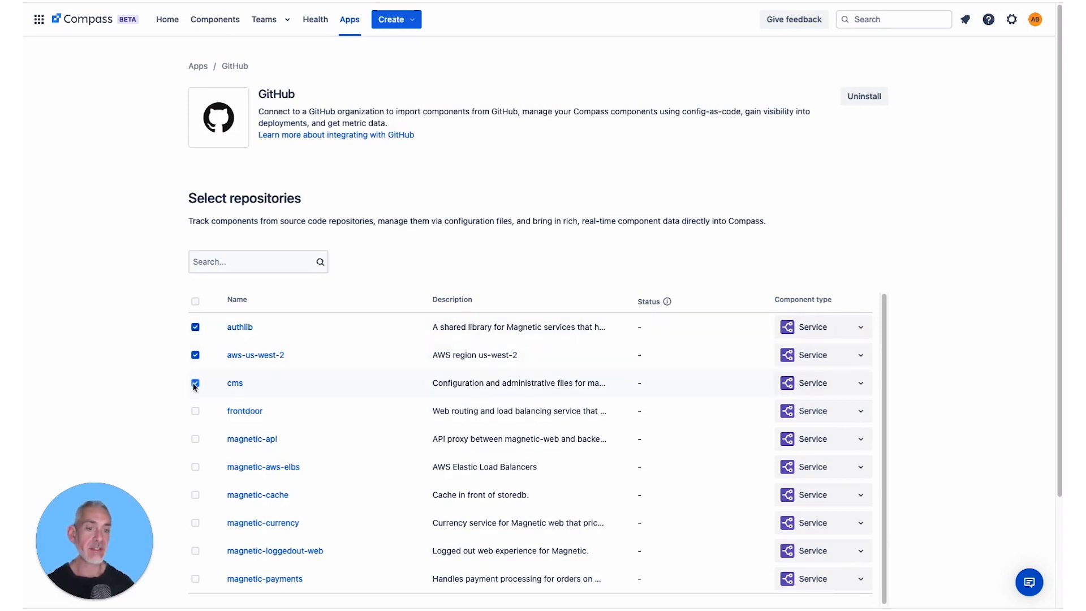
left_click(195, 383)
left_click(196, 355)
left_click(197, 328)
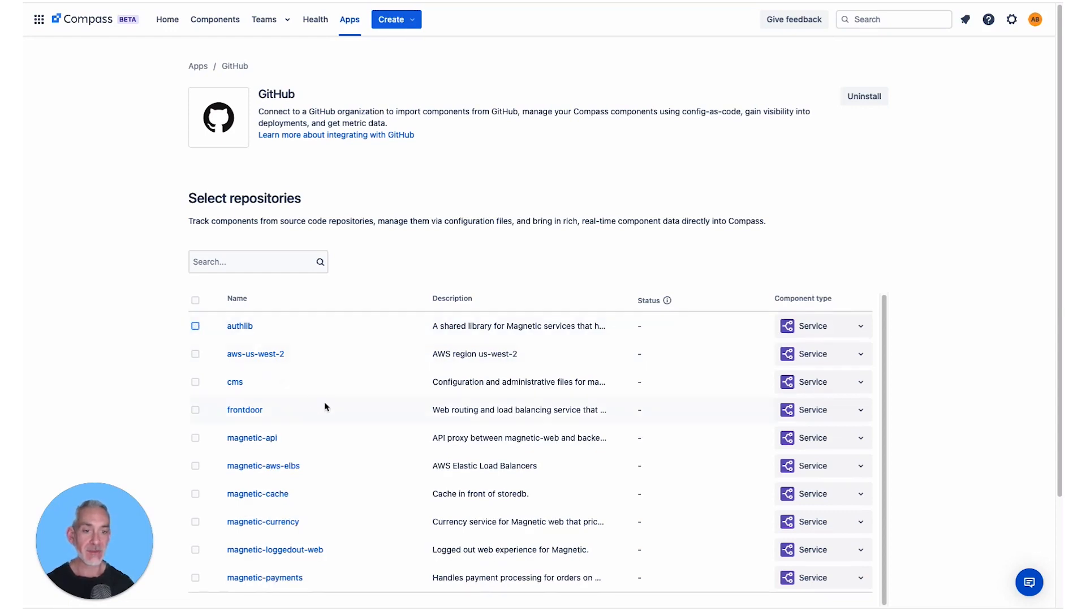
- Load the complete list of GitHub repositories and select all of them for import
scroll(992, 399, "down", 3)
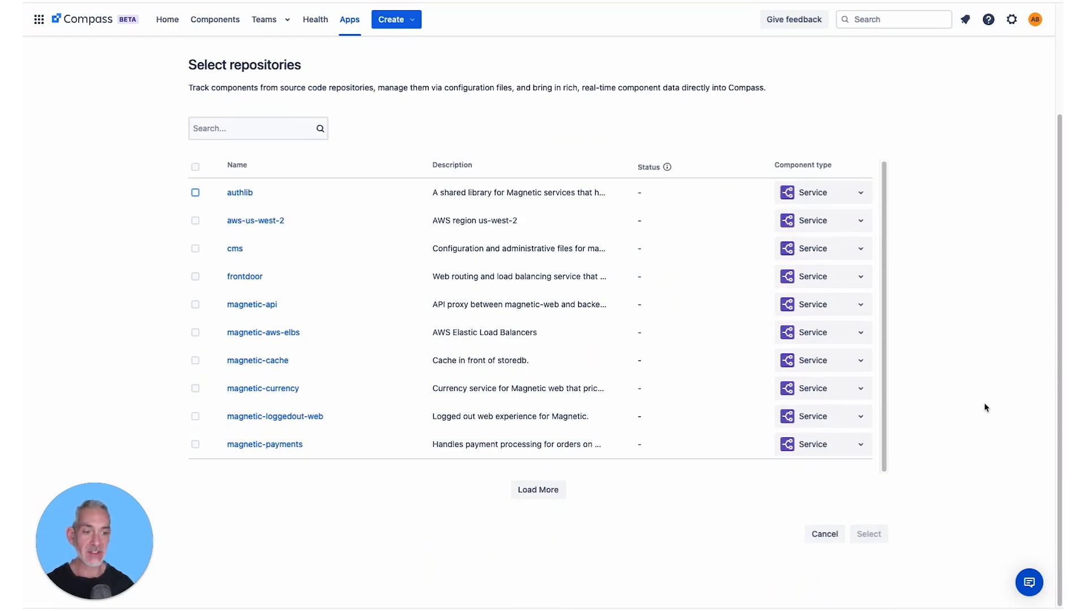
left_click(549, 497)
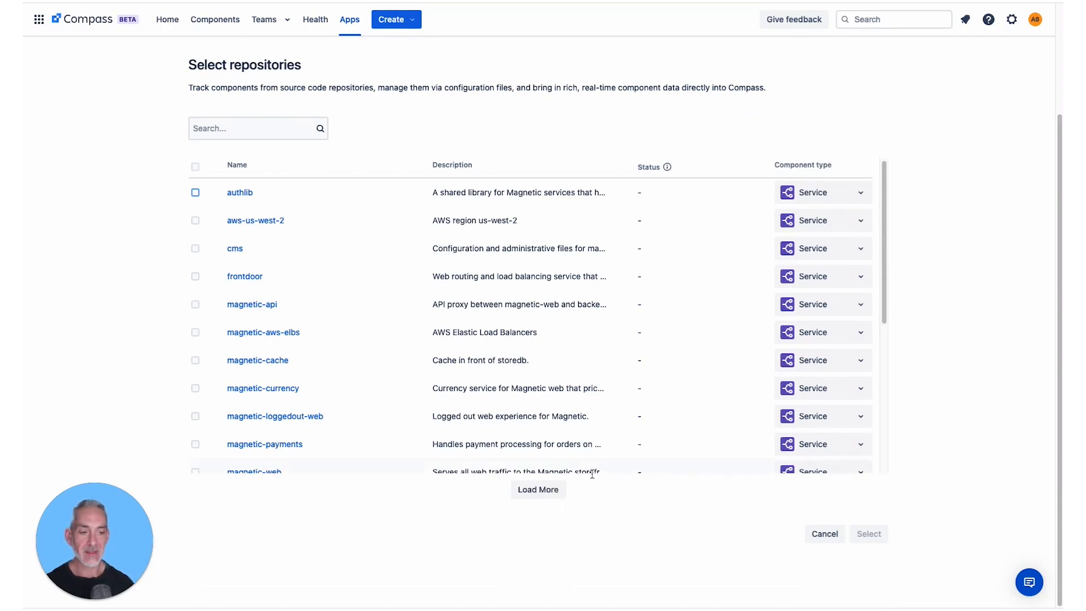
left_click(550, 494)
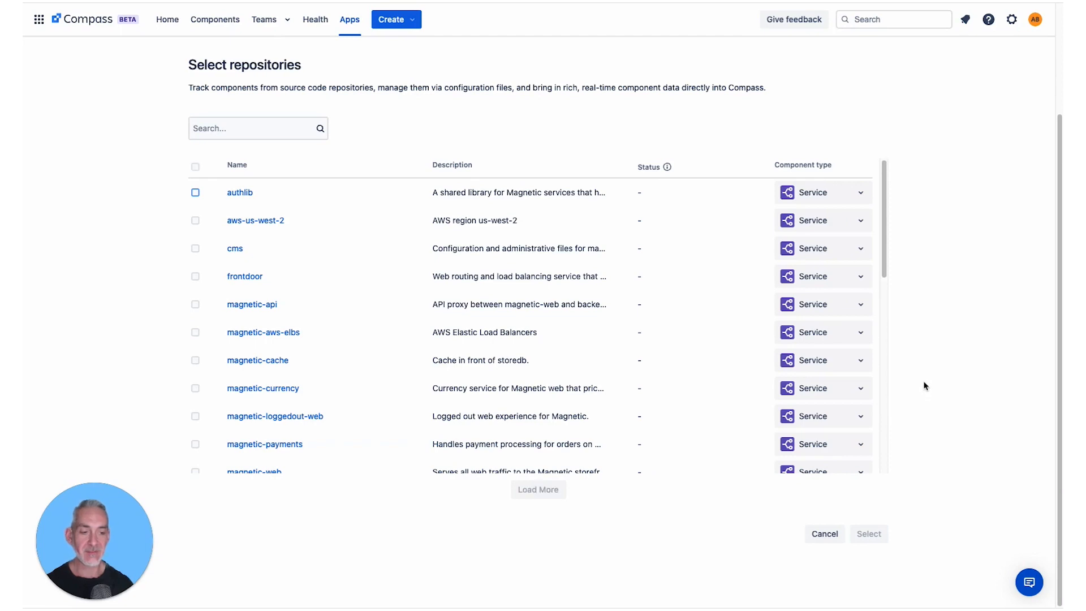
scroll(317, 274, "up", 3)
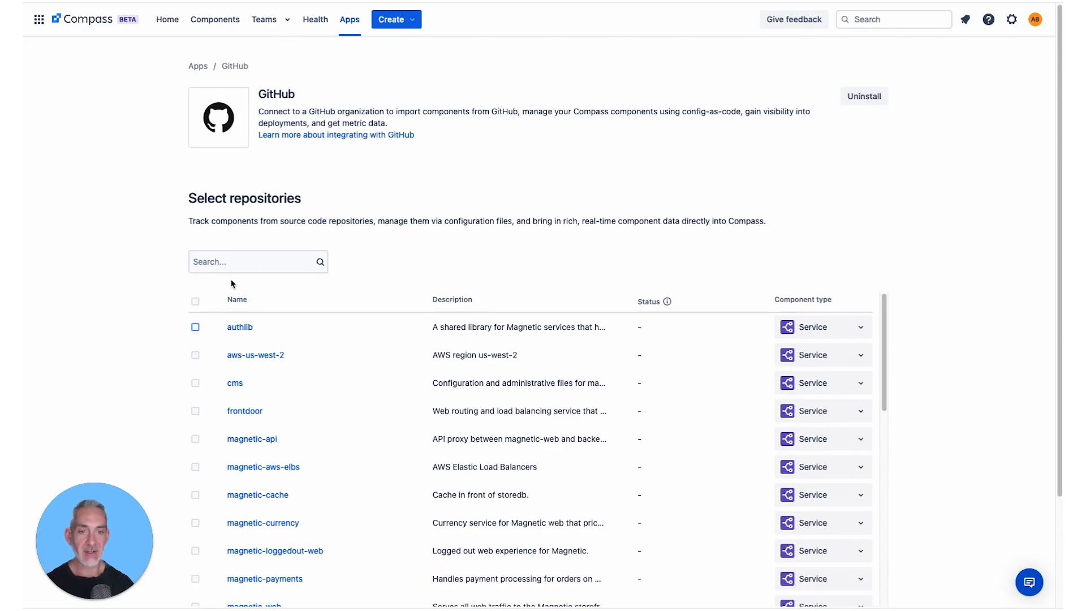
left_click(196, 302)
scroll(667, 337, "down", 8)
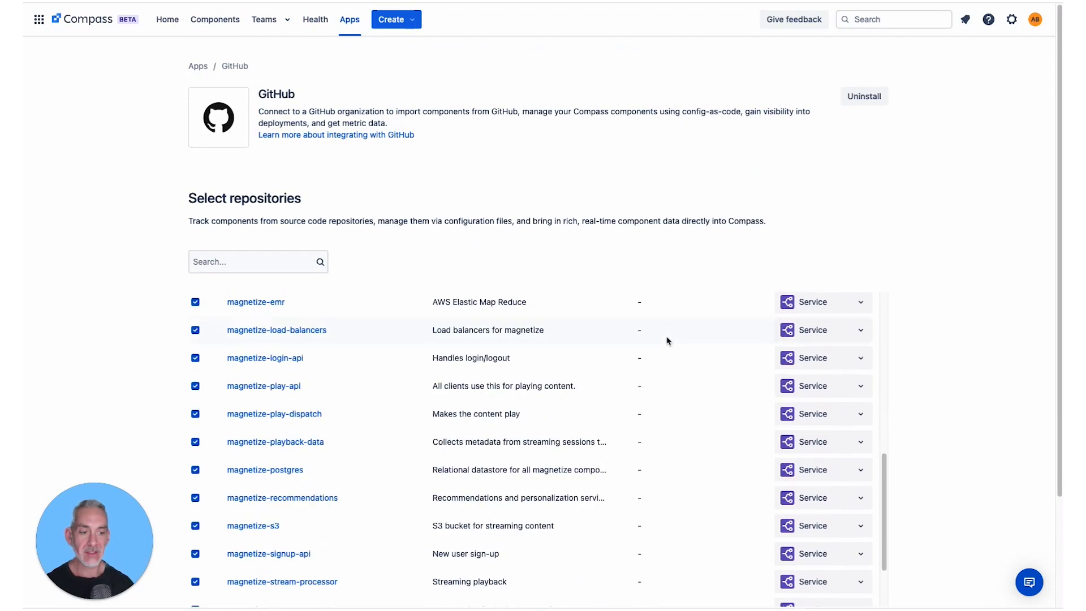
scroll(667, 341, "down", 5)
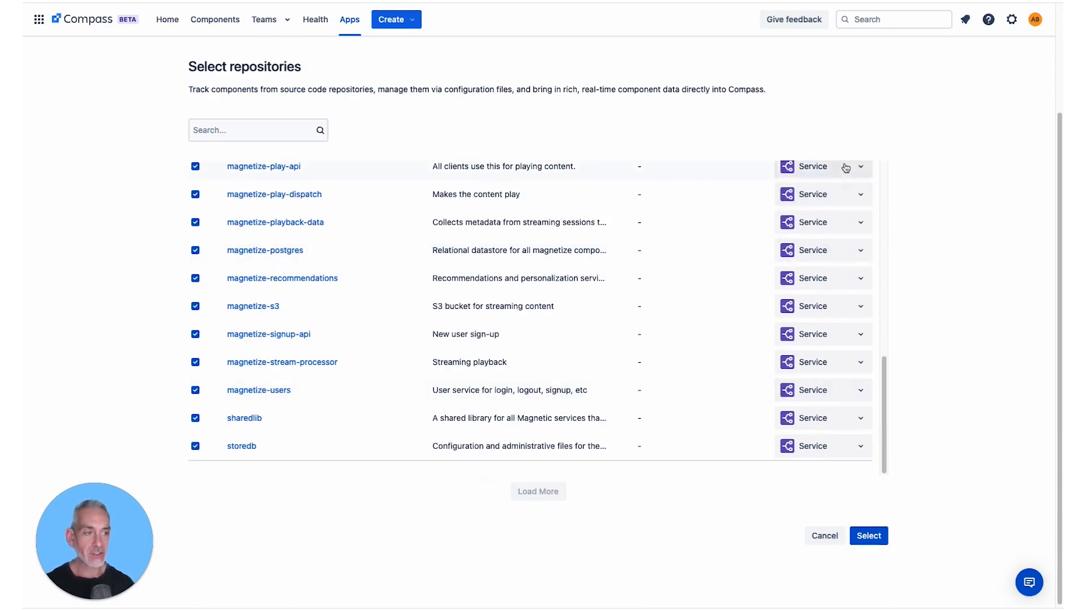
scroll(863, 308, "up", 10)
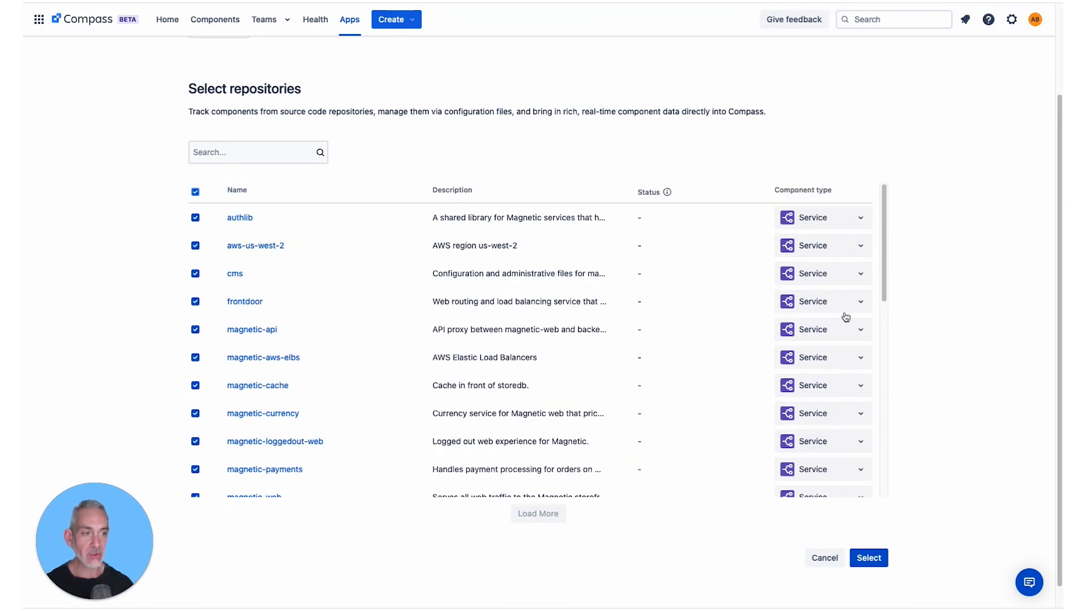
left_click(859, 220)
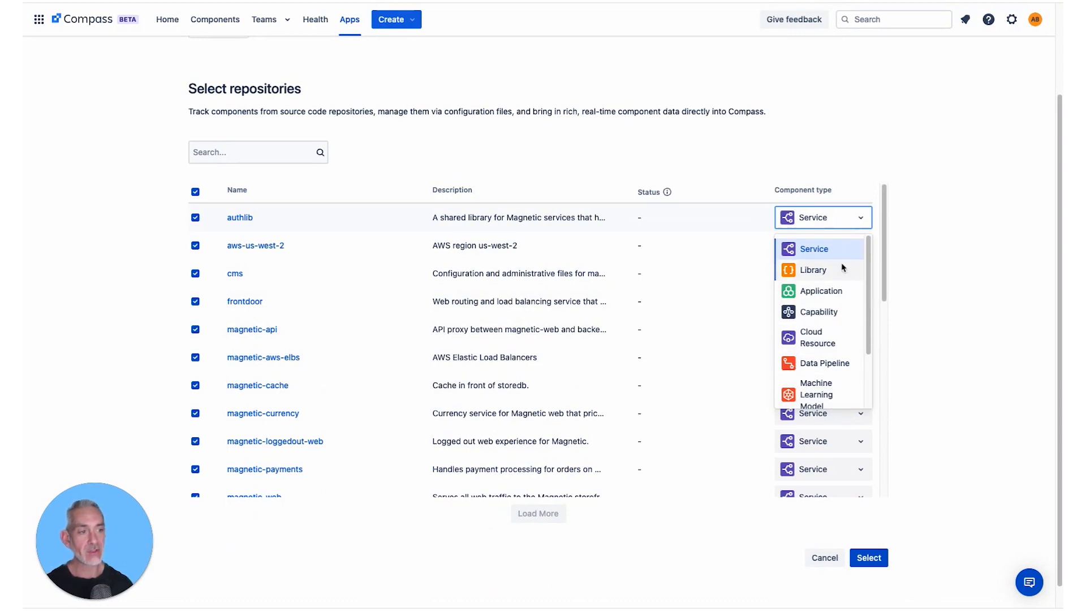
left_click(926, 242)
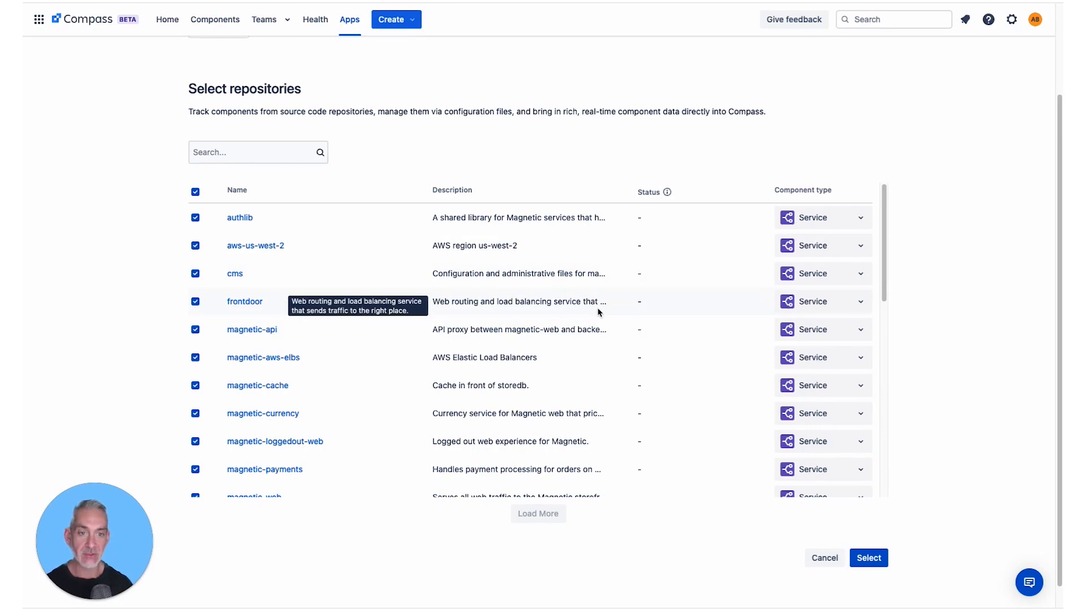
- Import the selected repositories as Service components without setting up configuration files, and finish the import
scroll(598, 307, "down", 5)
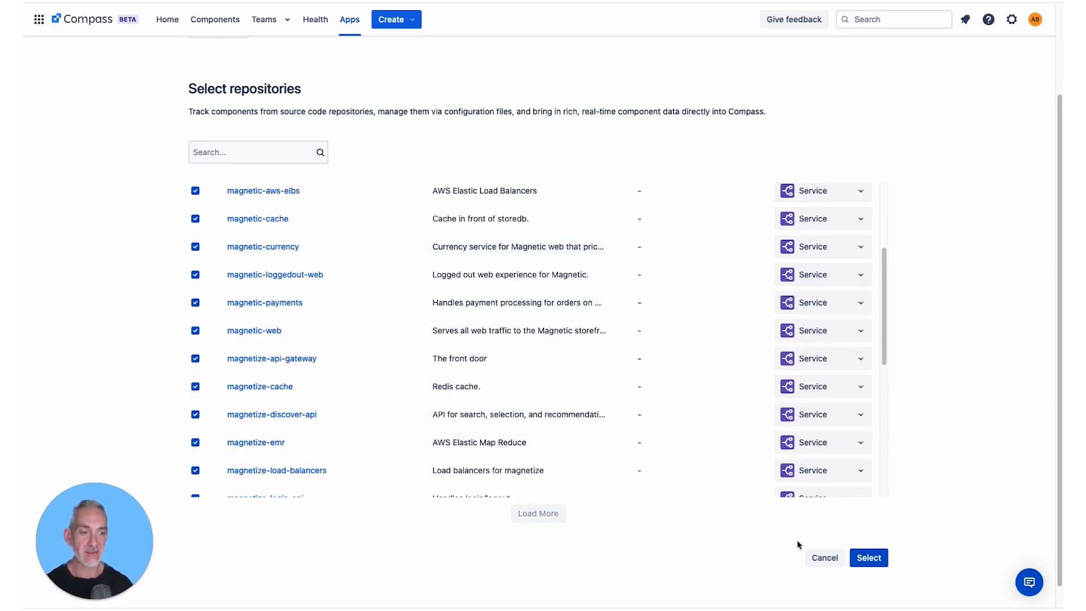
left_click(874, 559)
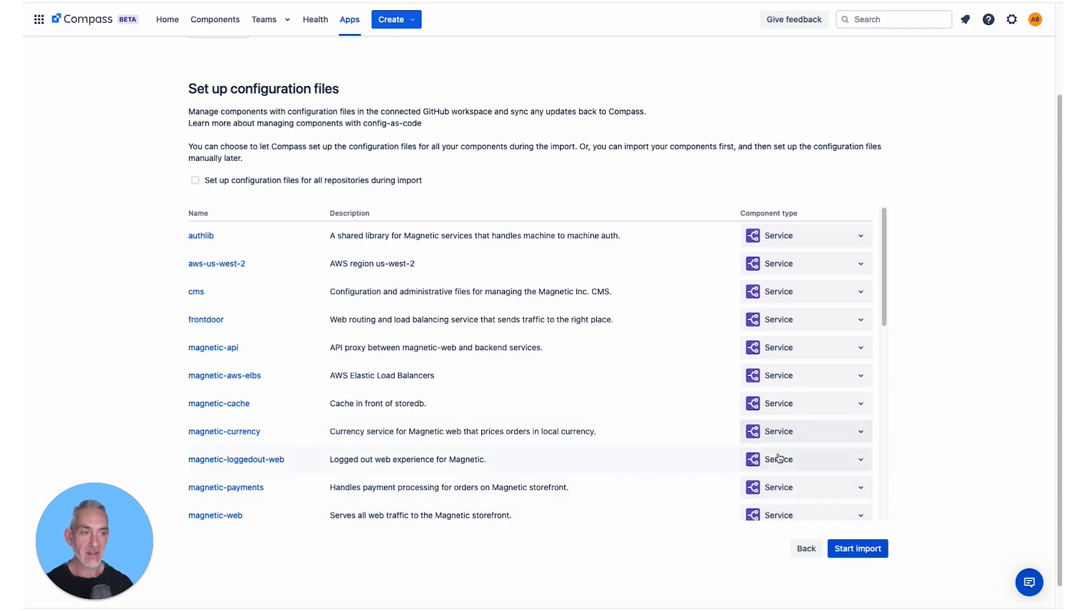
left_click(858, 553)
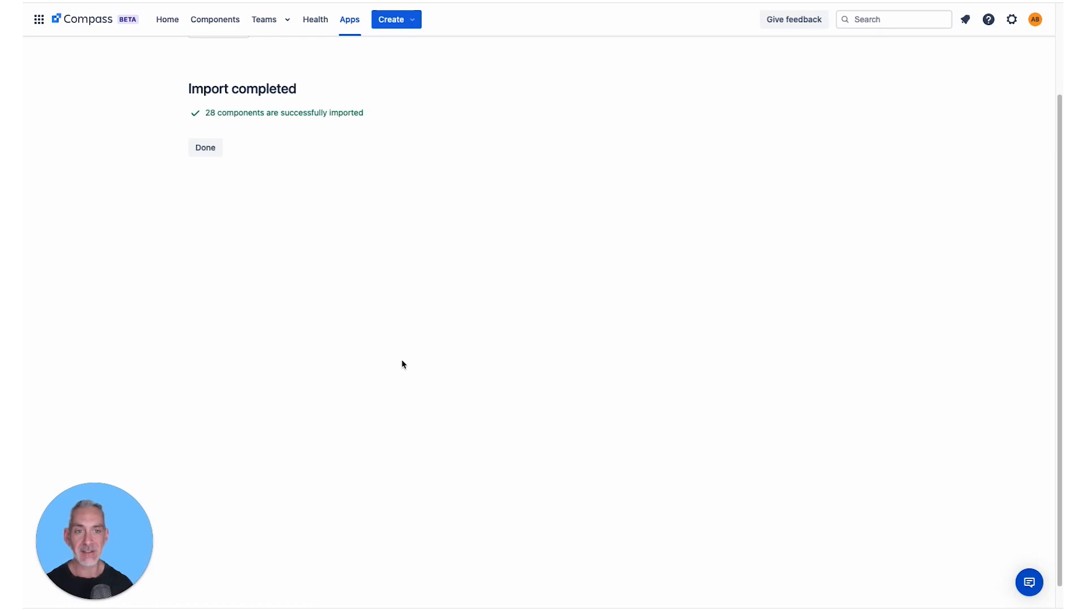
left_click(212, 150)
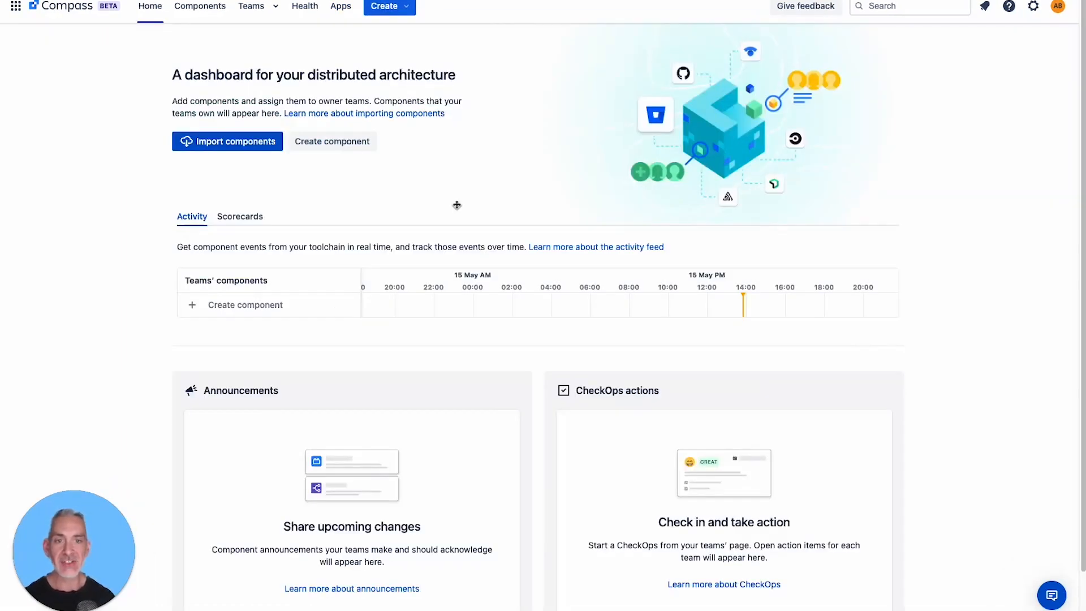
- Open the magnetize-s3 component from the component catalog and check the deployment event in its activity overview
left_click(194, 7)
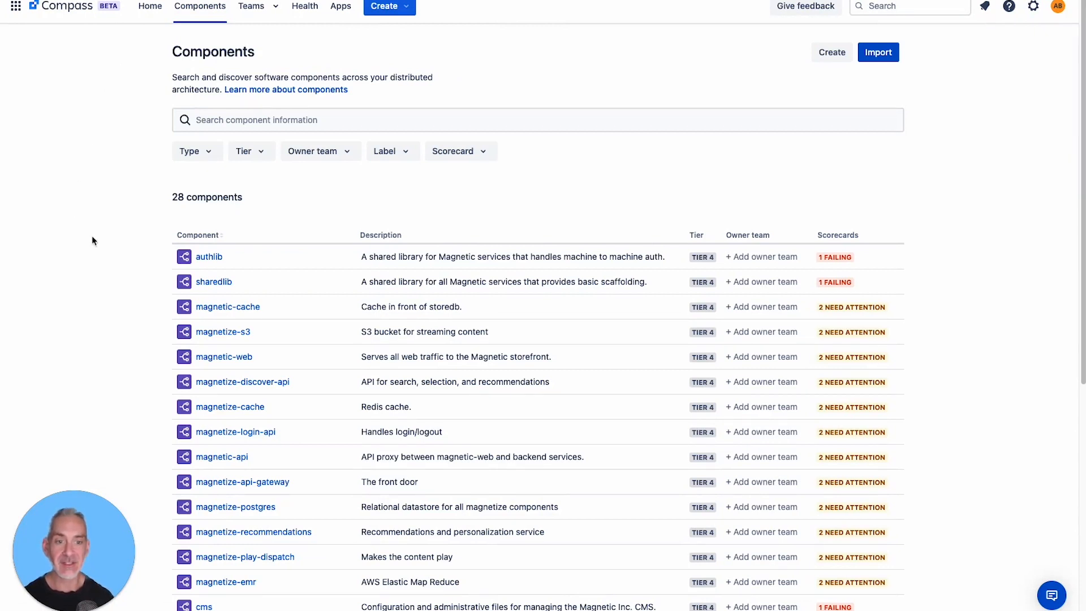
left_click(228, 334)
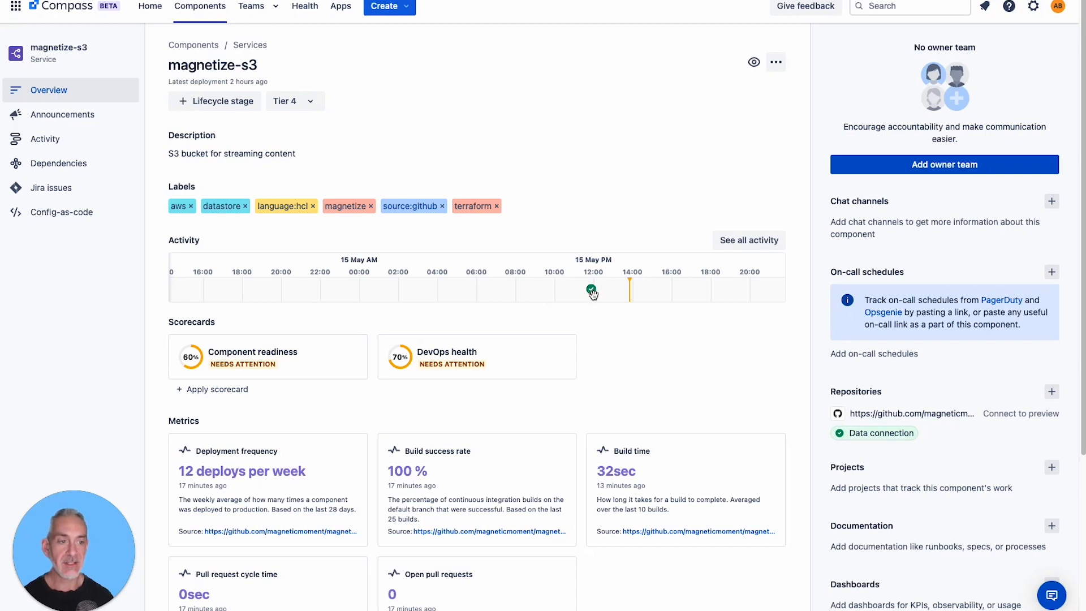
mouse_move(592, 293)
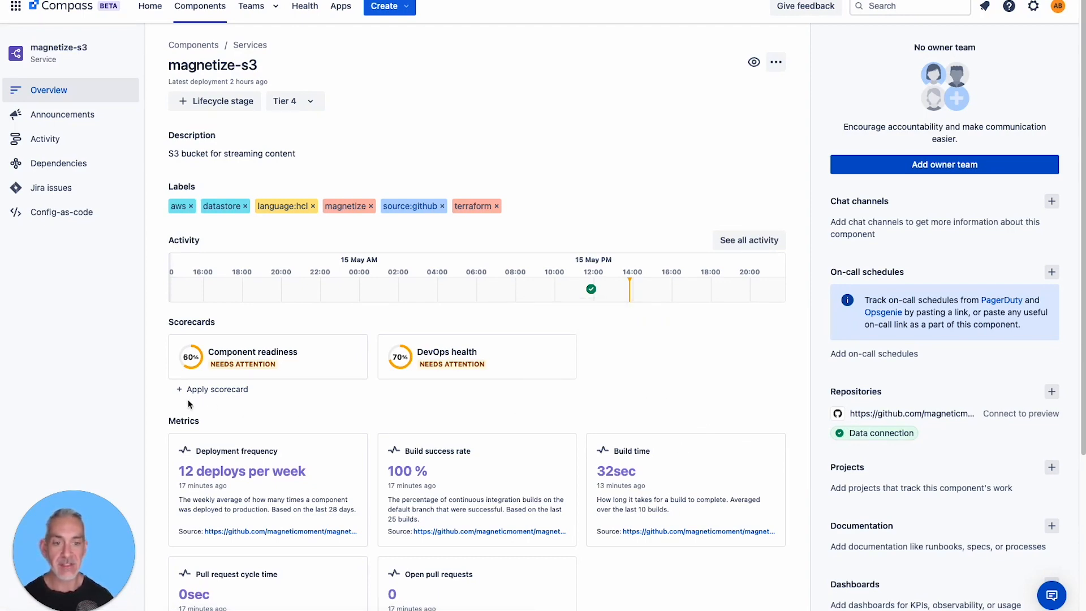
- Review the criteria of the Component readiness and DevOps health scorecards for magnetize-s3
left_click(303, 363)
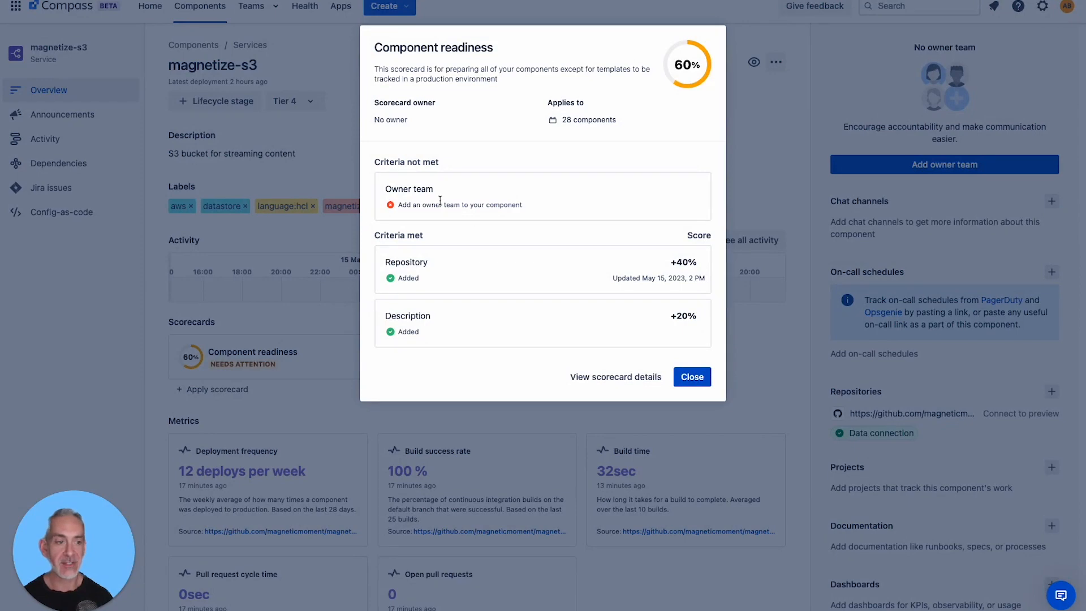
left_click(688, 377)
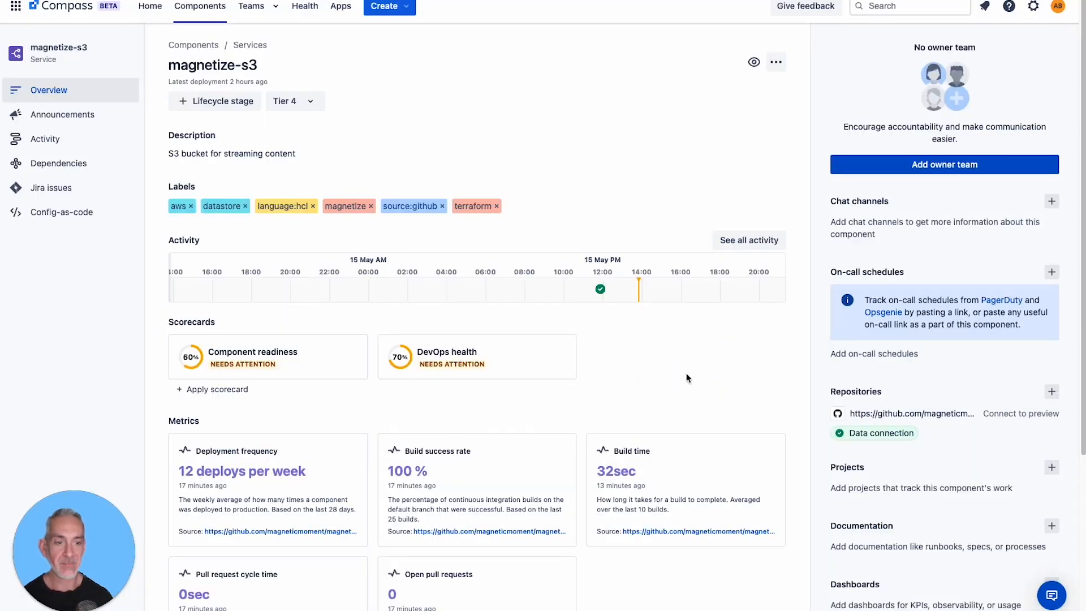
left_click(526, 371)
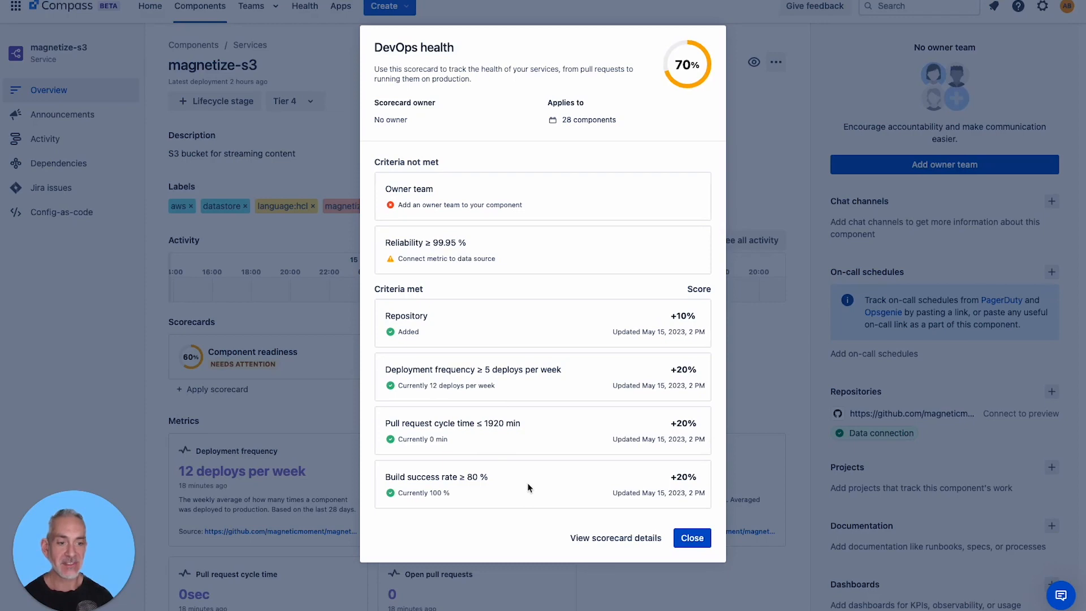
key("Escape")
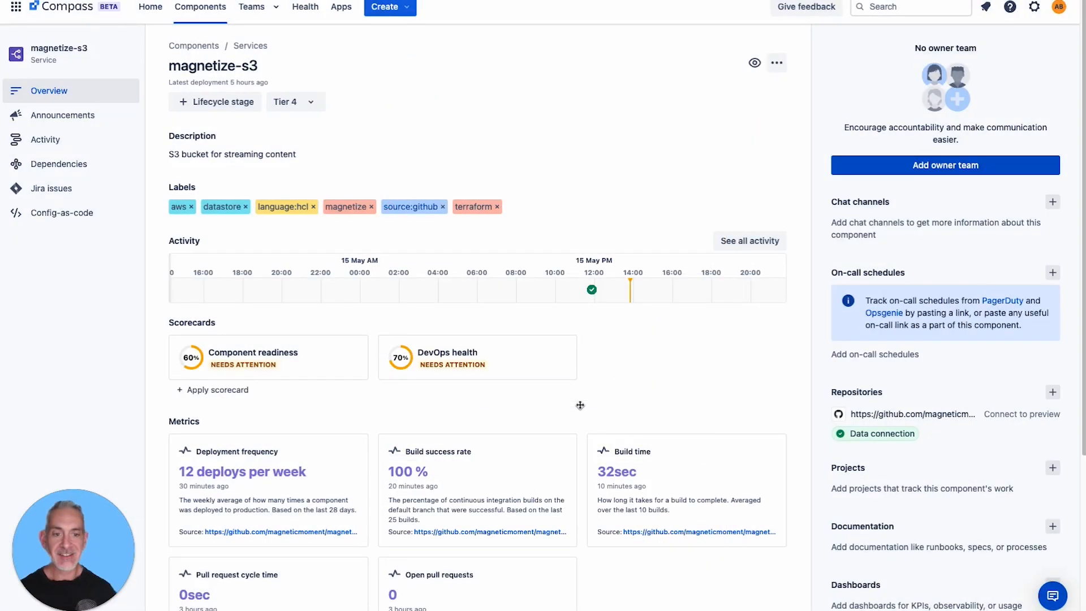
- Review the metrics of magnetize-s3 and inspect the deployment details on its activity timeline
scroll(580, 405, "down", 2)
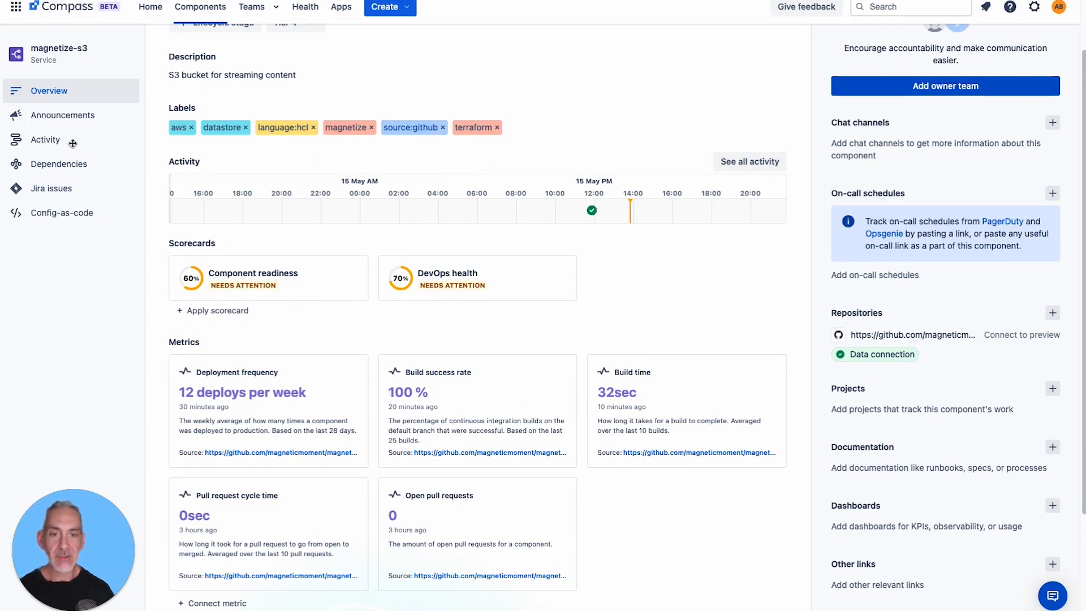
left_click(52, 140)
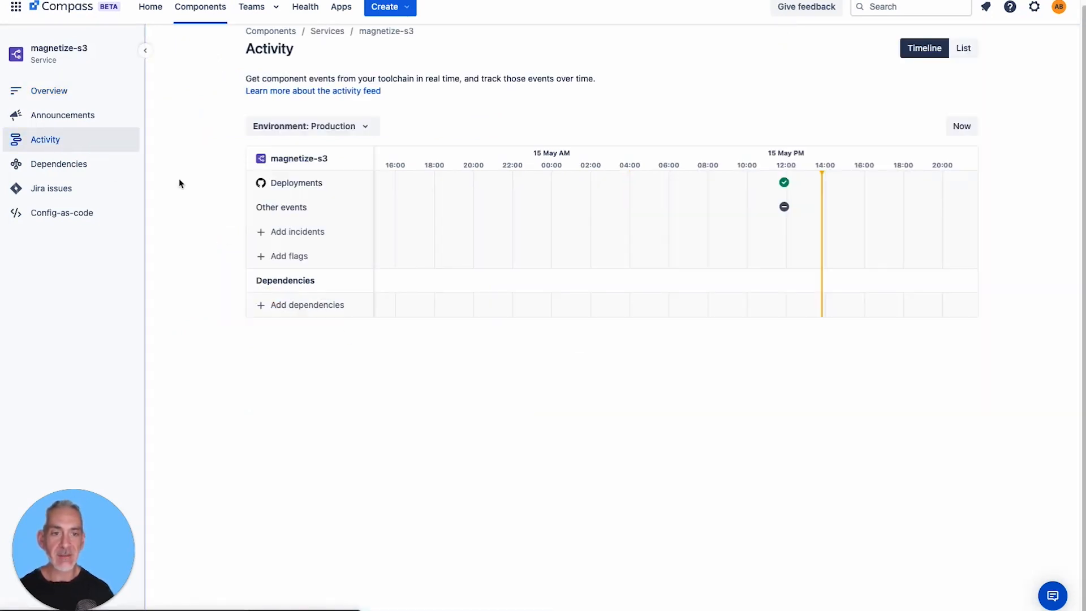
mouse_move(784, 185)
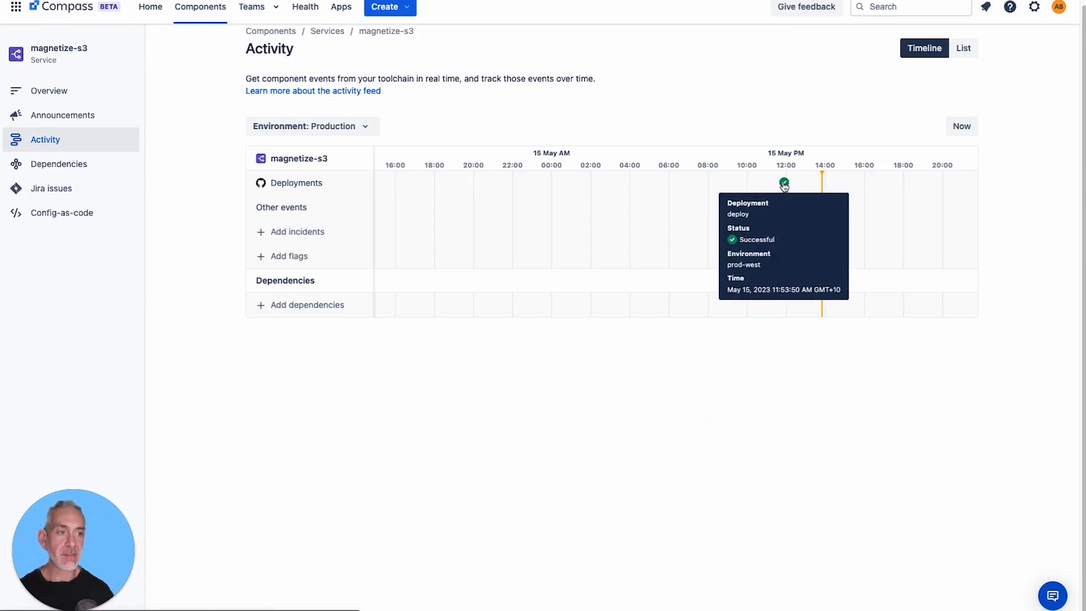